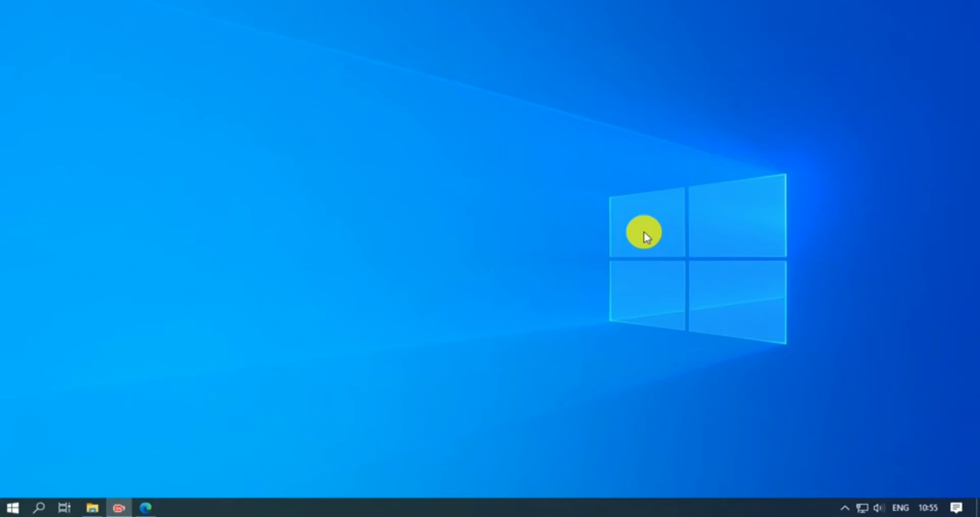
Step: Start Internet Explorer and load the camera's web page at 192.168.4.117
{"action": "left_click", "coordinate": [16, 508]}
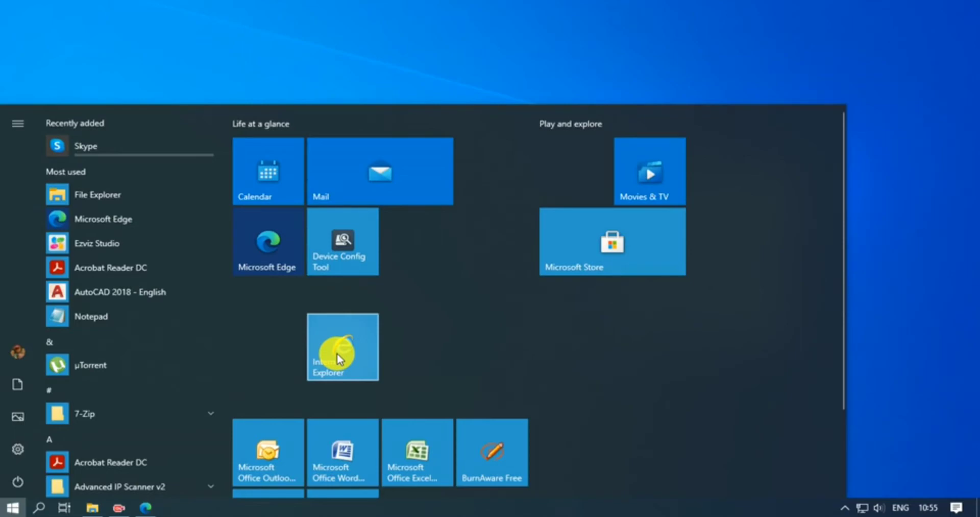
{"action": "left_click", "coordinate": [338, 357]}
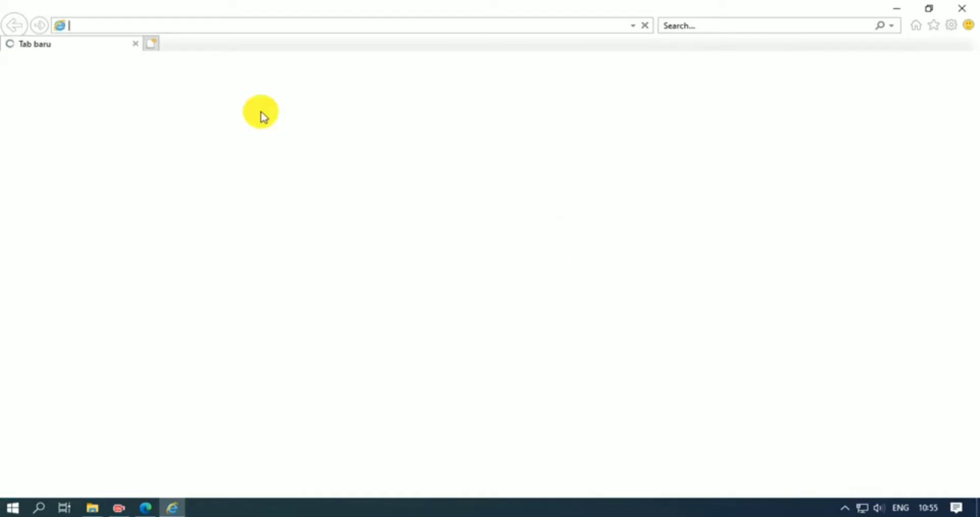
{"action": "type", "text": "192.168.4.117/"}
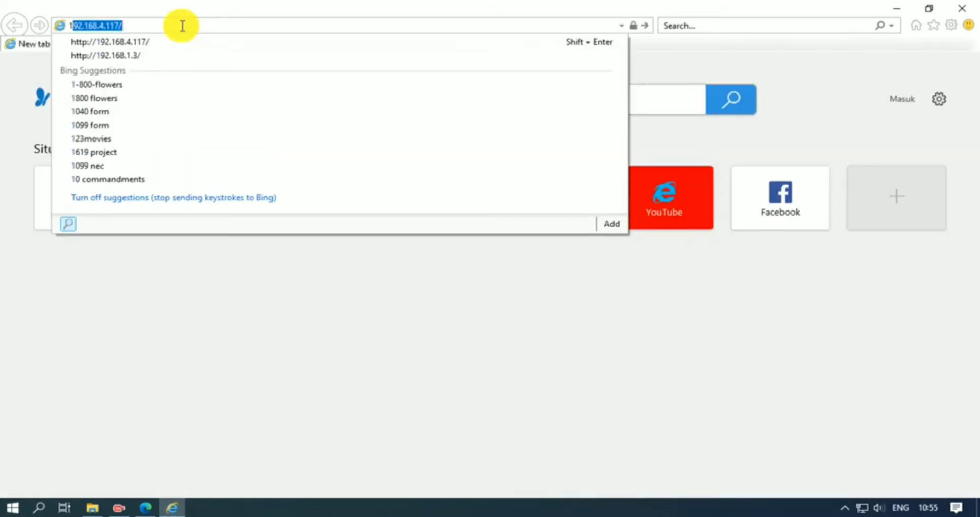
{"action": "key", "text": "Return"}
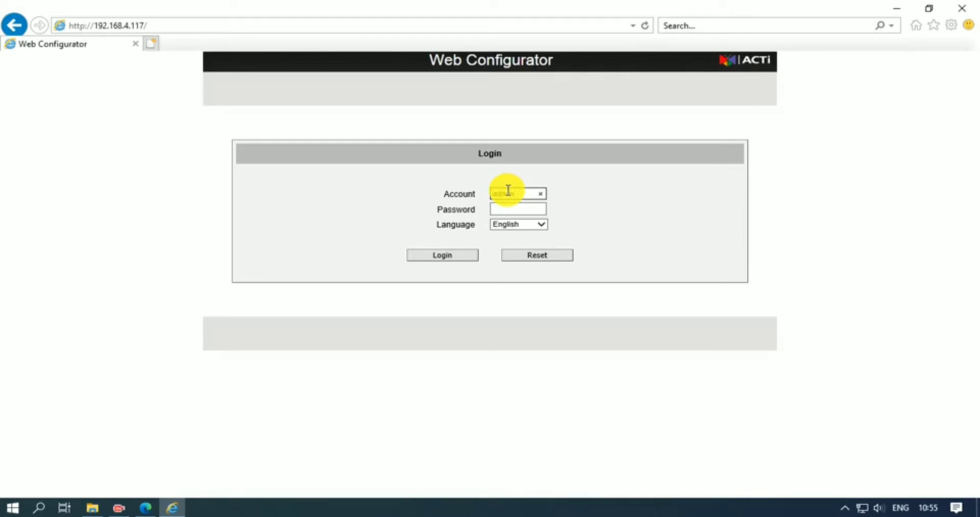
Step: Log in to the camera's Web Configurator with the admin account and the account password
{"action": "left_click", "coordinate": [517, 208]}
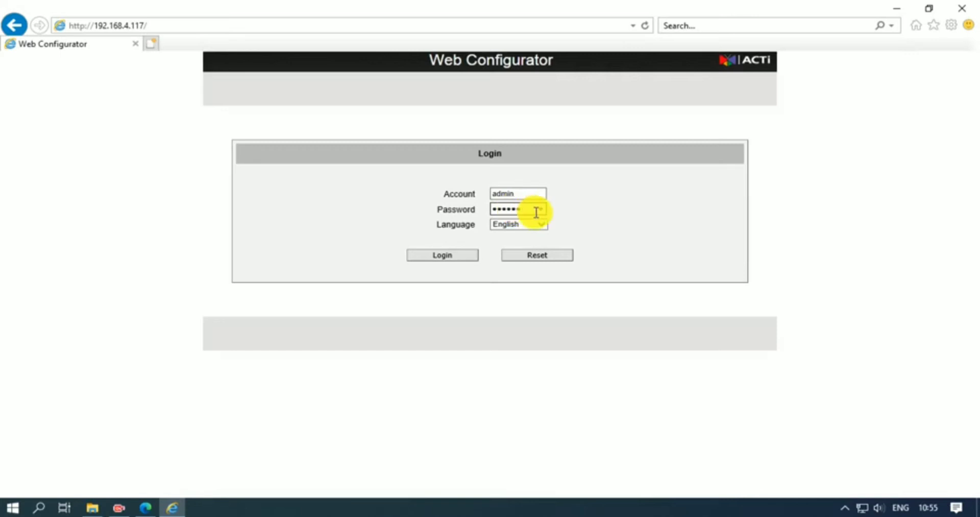
{"action": "left_click", "coordinate": [541, 211]}
{"action": "left_click", "coordinate": [452, 257]}
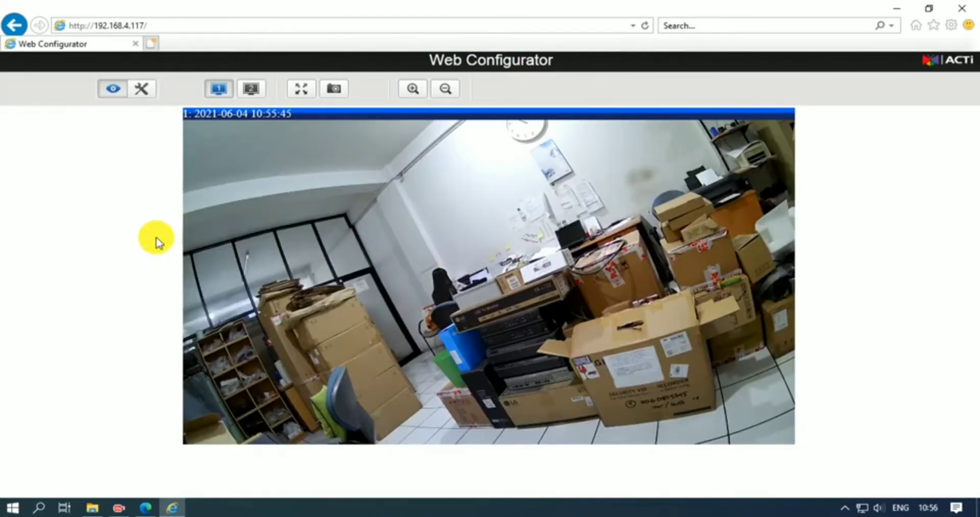
Step: Open the camera's video setup and display the Privacy Mask settings in place of the OSD settings
{"action": "left_click", "coordinate": [143, 92]}
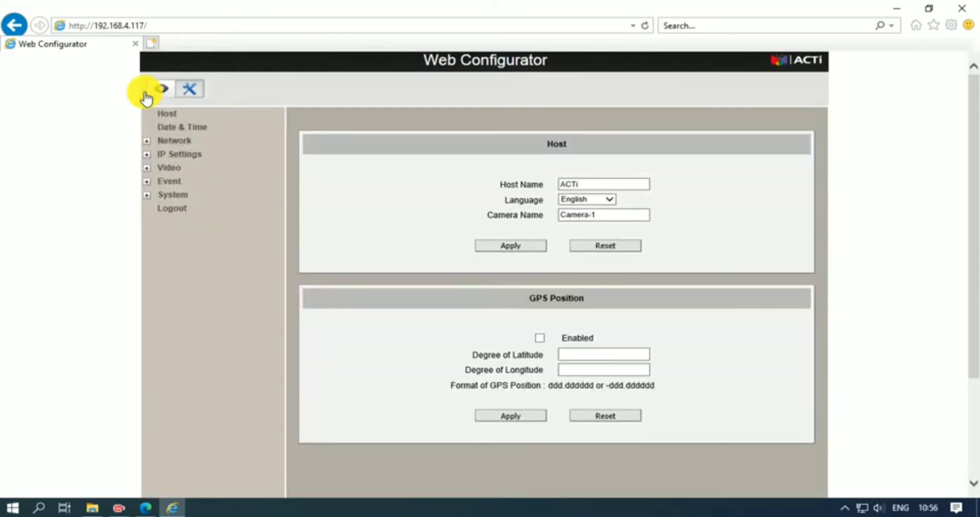
{"action": "left_click", "coordinate": [217, 170]}
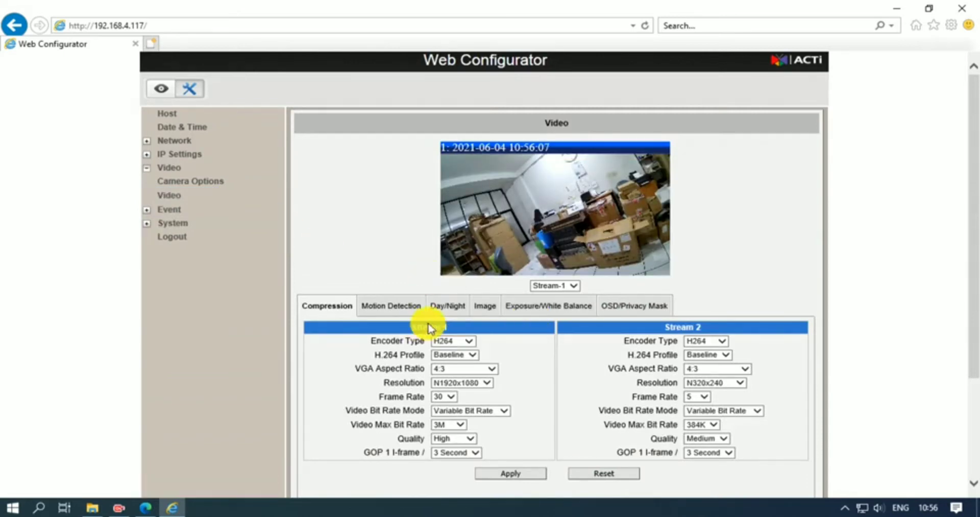
{"action": "left_click", "coordinate": [626, 307]}
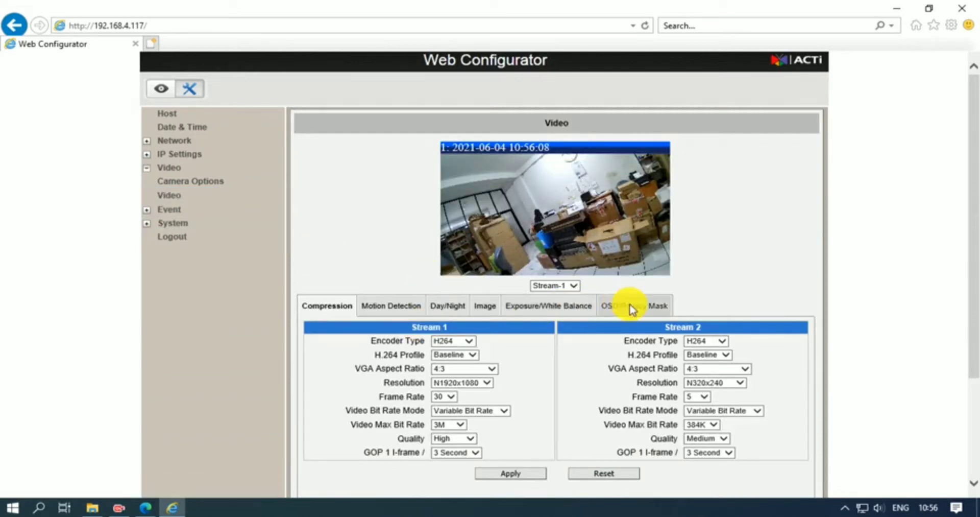
{"action": "left_click", "coordinate": [659, 309]}
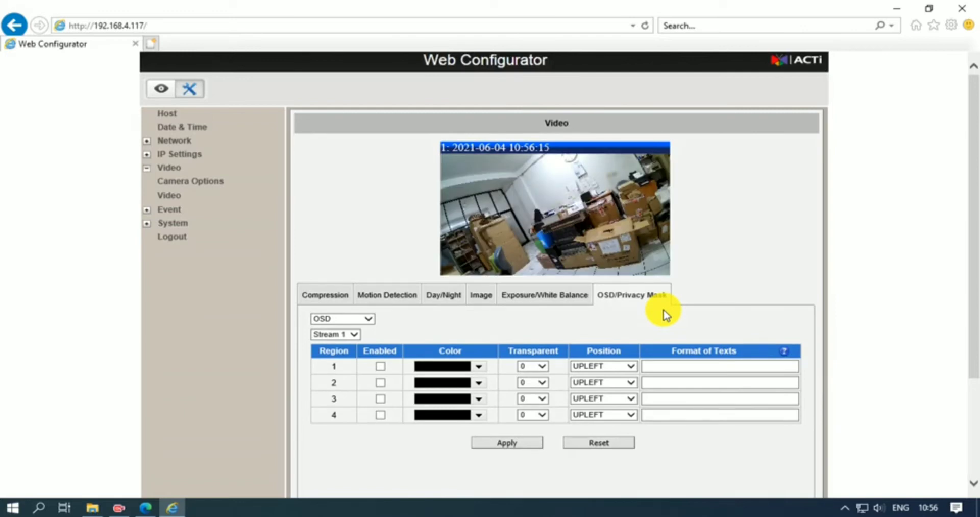
{"action": "left_click", "coordinate": [370, 320]}
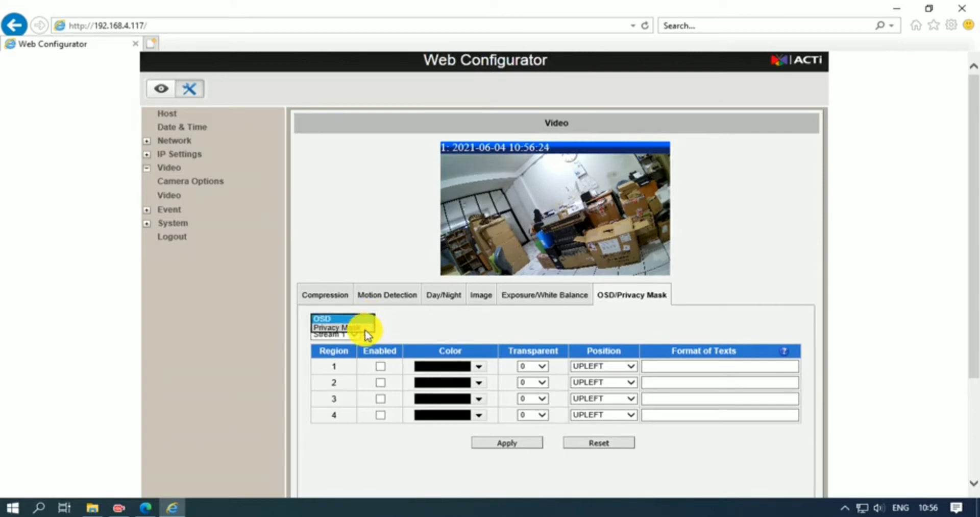
{"action": "left_click", "coordinate": [363, 327]}
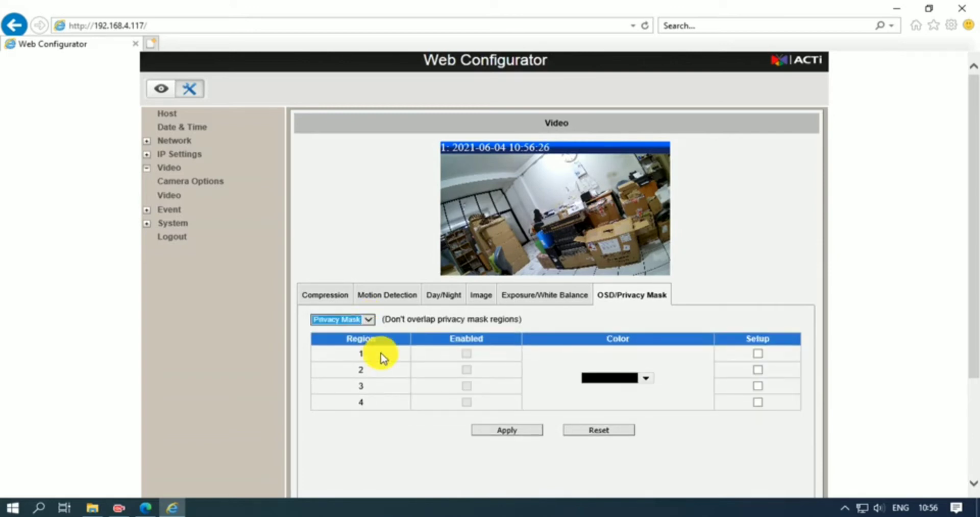
{"action": "left_click", "coordinate": [380, 352]}
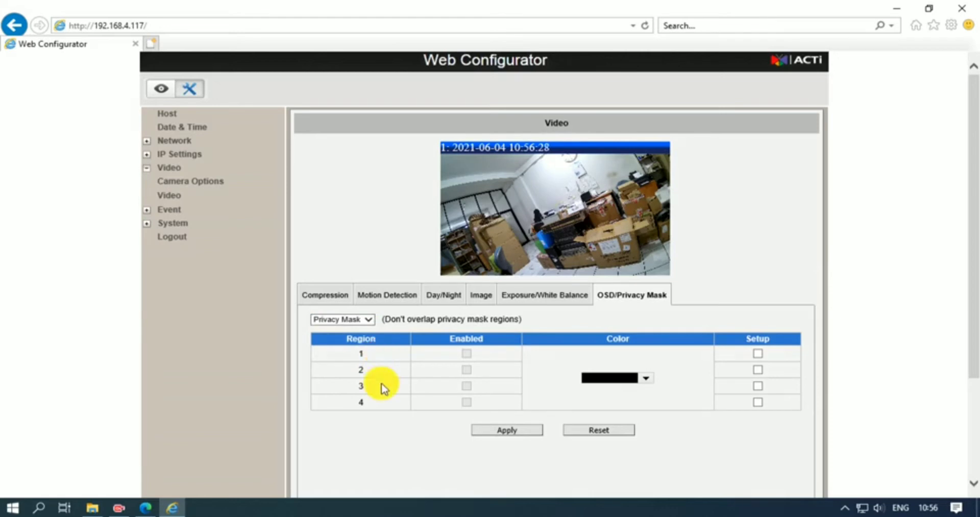
{"action": "left_click", "coordinate": [379, 403]}
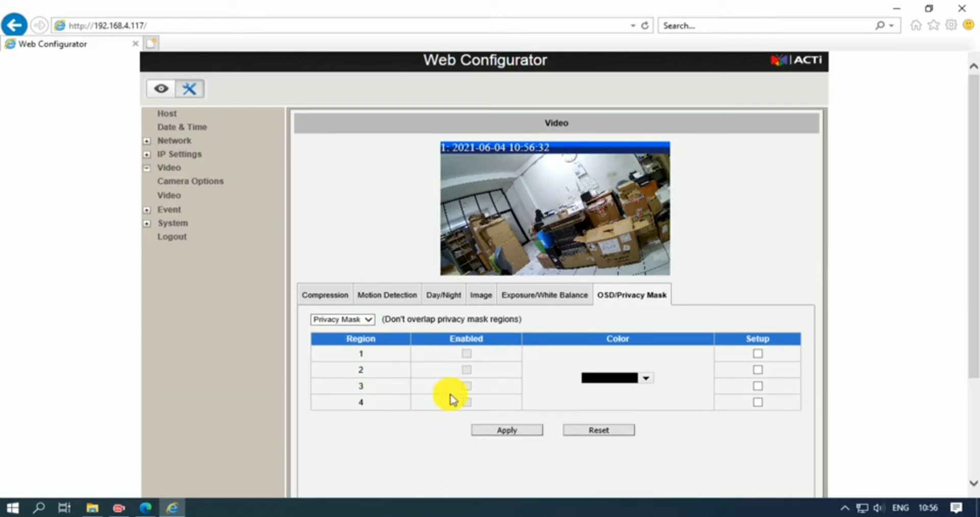
Step: Set up privacy mask region 1 just left of the centre of the camera picture and enable it
{"action": "left_click", "coordinate": [759, 357]}
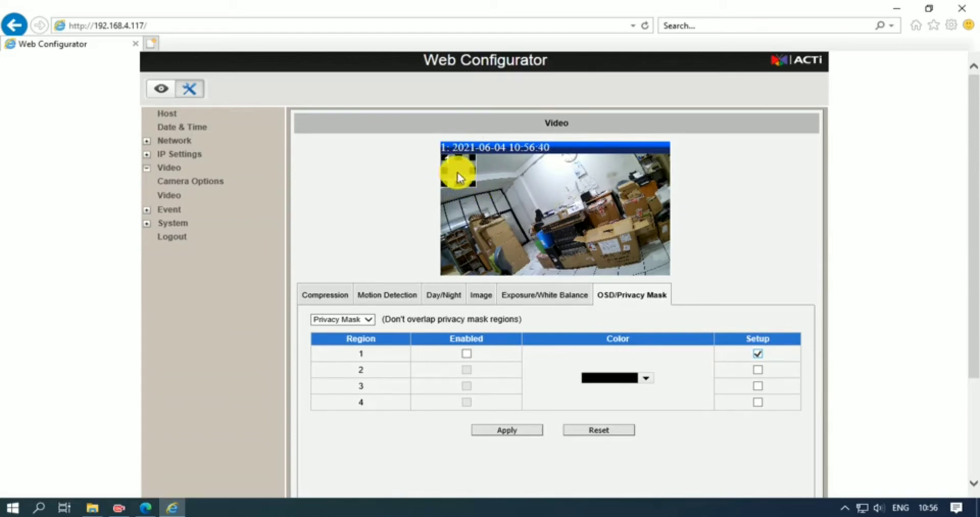
{"action": "left_click_drag", "start_coordinate": [458, 173], "coordinate": [541, 223]}
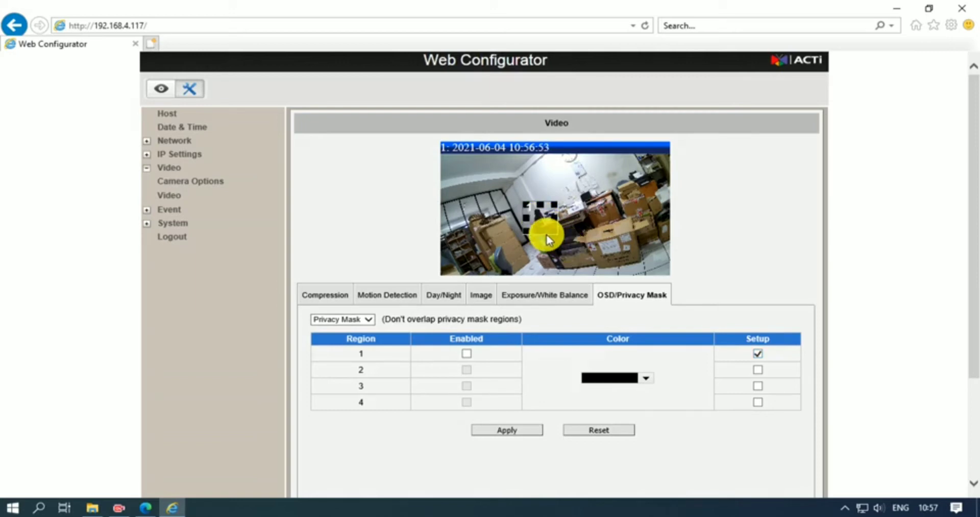
{"action": "mouse_move", "coordinate": [556, 236]}
{"action": "left_mouse_down"}
{"action": "mouse_move", "coordinate": [573, 252]}
{"action": "mouse_move", "coordinate": [547, 236]}
{"action": "mouse_move", "coordinate": [545, 221]}
{"action": "left_mouse_up"}
{"action": "left_click", "coordinate": [552, 232]}
{"action": "left_click", "coordinate": [466, 353]}
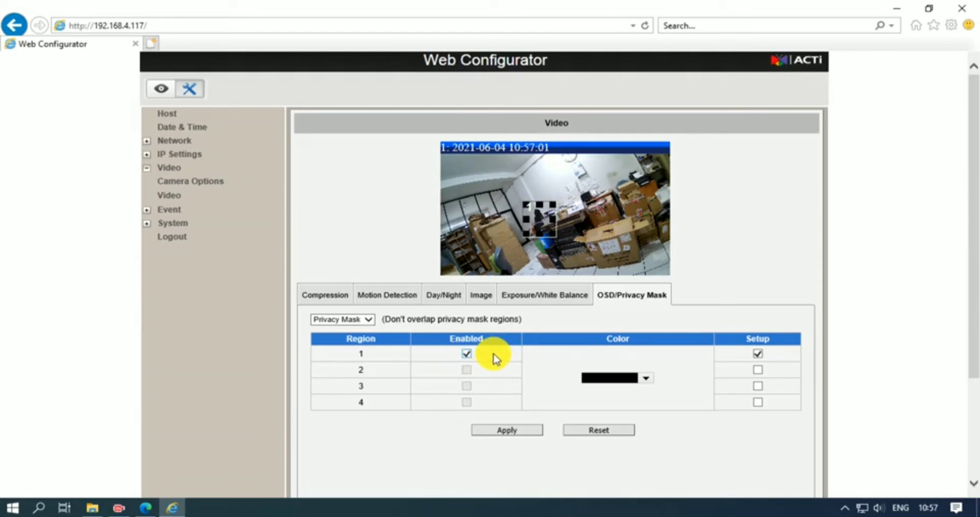
Step: Set up an enlarged privacy mask region 2 over the shelves and boxes in the picture's lower-left corner and enable it
{"action": "left_click", "coordinate": [757, 370]}
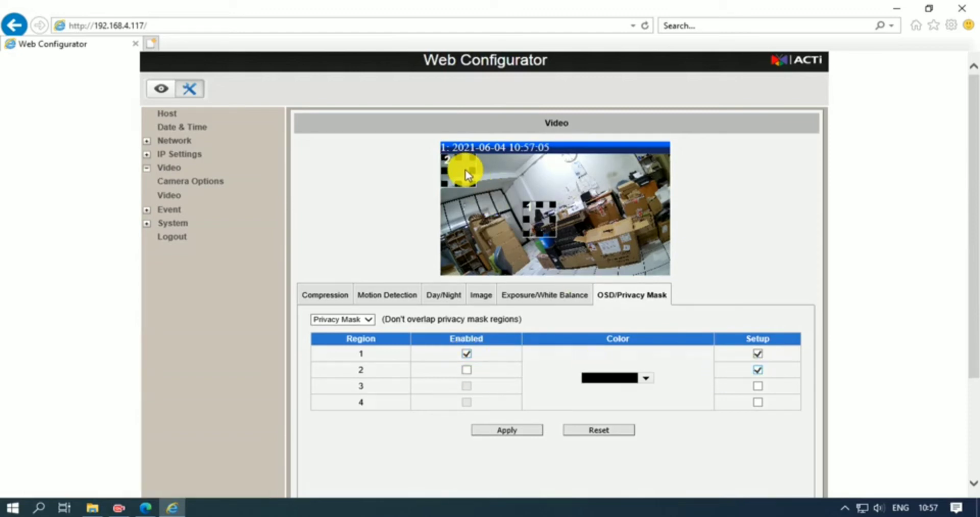
{"action": "left_click_drag", "start_coordinate": [466, 167], "coordinate": [477, 254]}
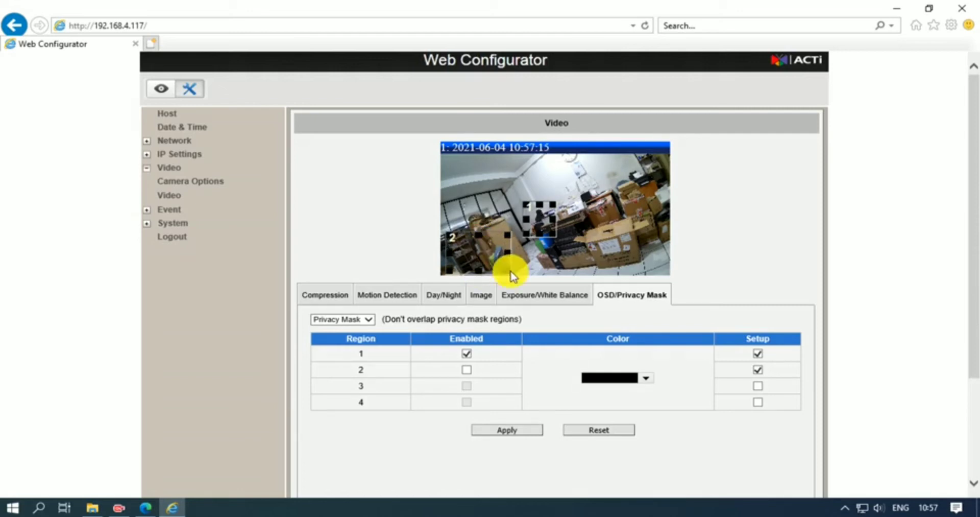
{"action": "left_click", "coordinate": [467, 369]}
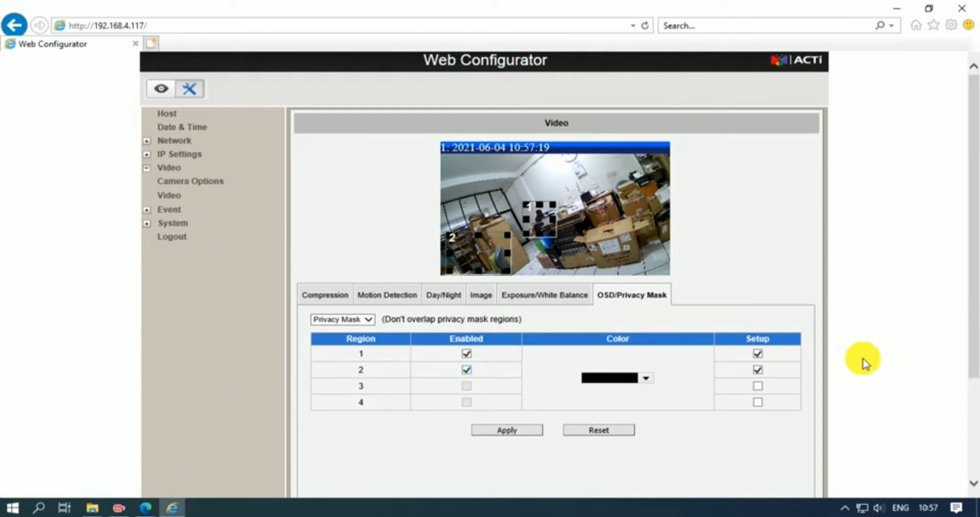
Step: Set up privacy mask region 3 over the upper-right desk area of the picture, enable it and apply the mask settings
{"action": "left_click", "coordinate": [757, 385]}
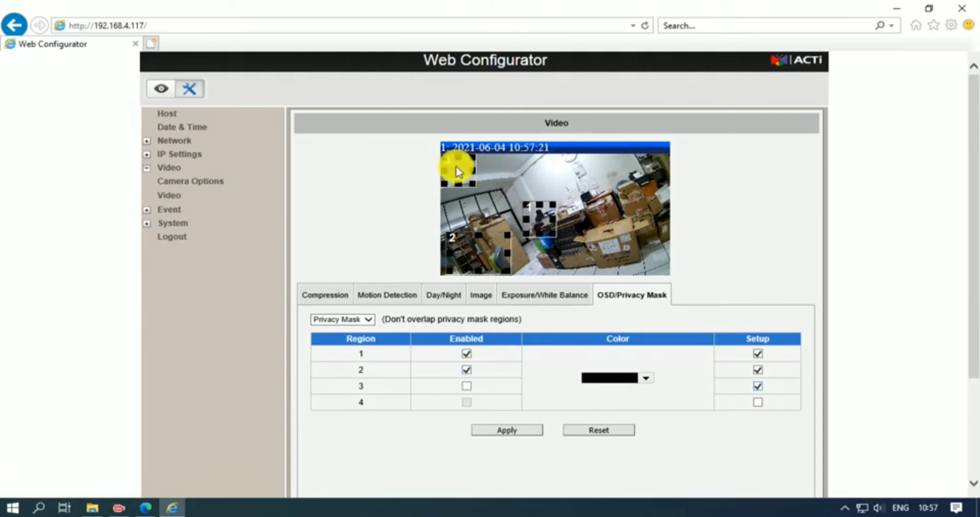
{"action": "left_click_drag", "start_coordinate": [457, 166], "coordinate": [618, 190]}
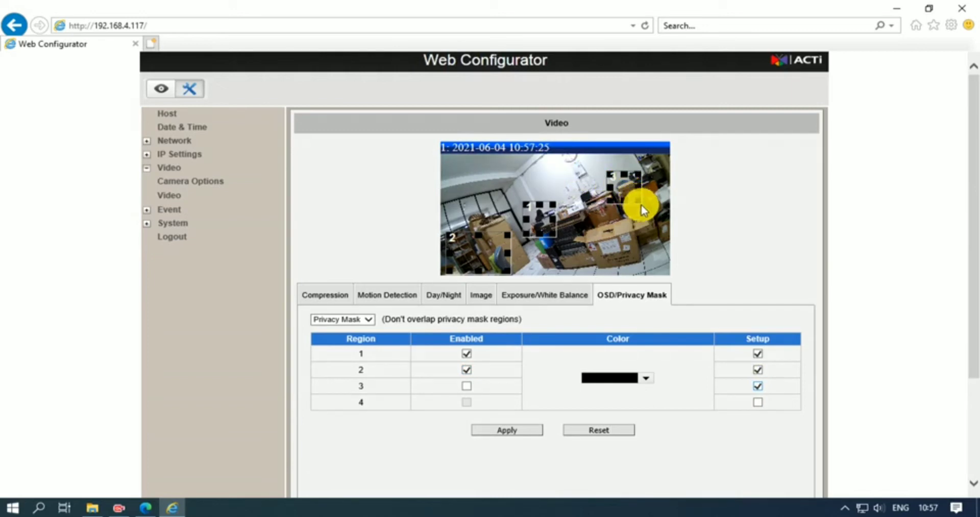
{"action": "left_click", "coordinate": [466, 386]}
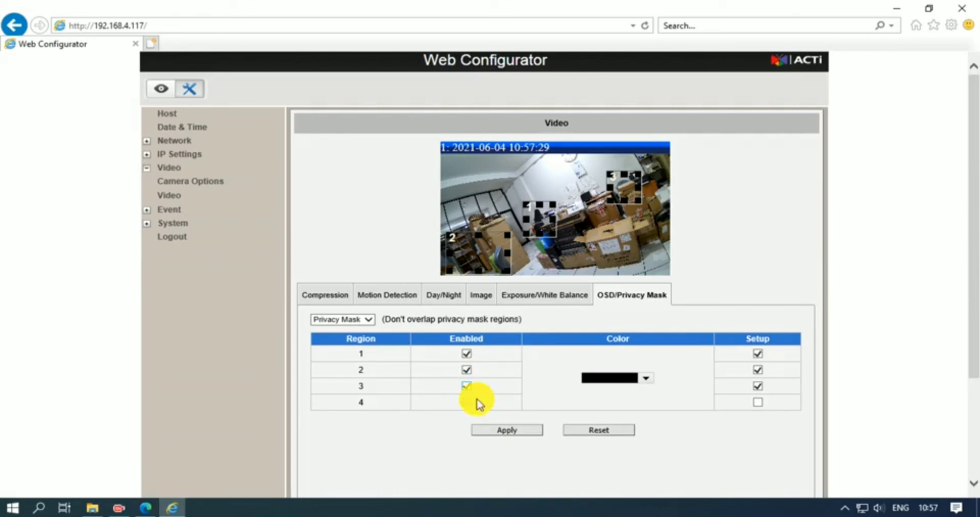
{"action": "left_click", "coordinate": [501, 431]}
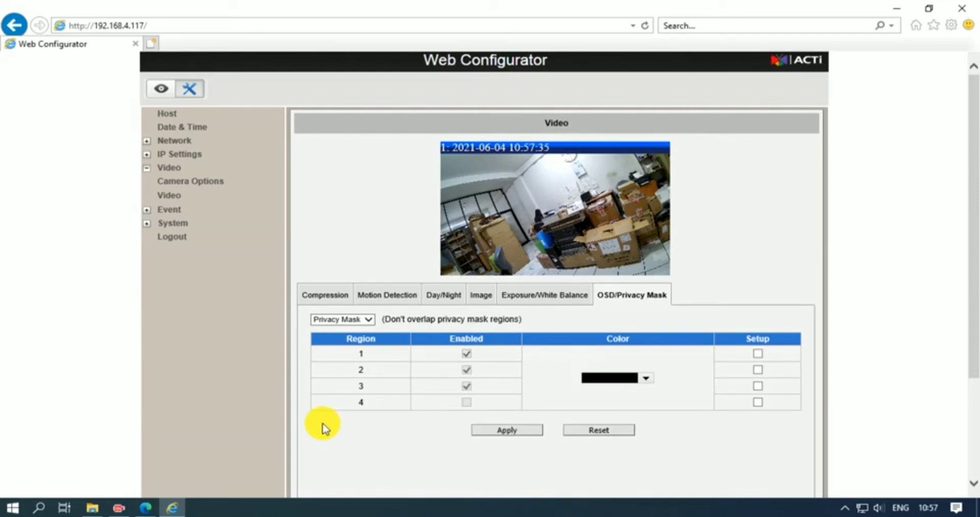
Step: Check the privacy masks in the live view, including at full screen, and return to the normal view size
{"action": "left_click", "coordinate": [165, 94]}
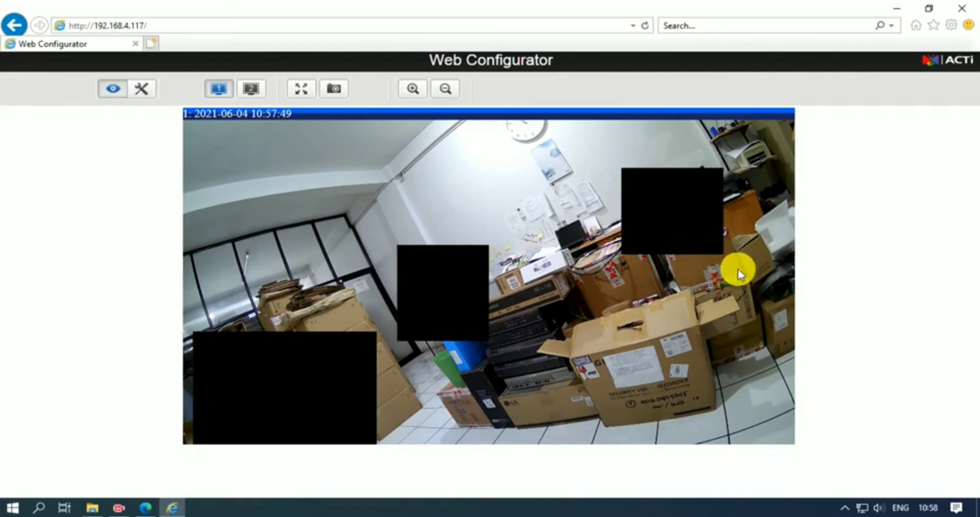
{"action": "left_click", "coordinate": [301, 89]}
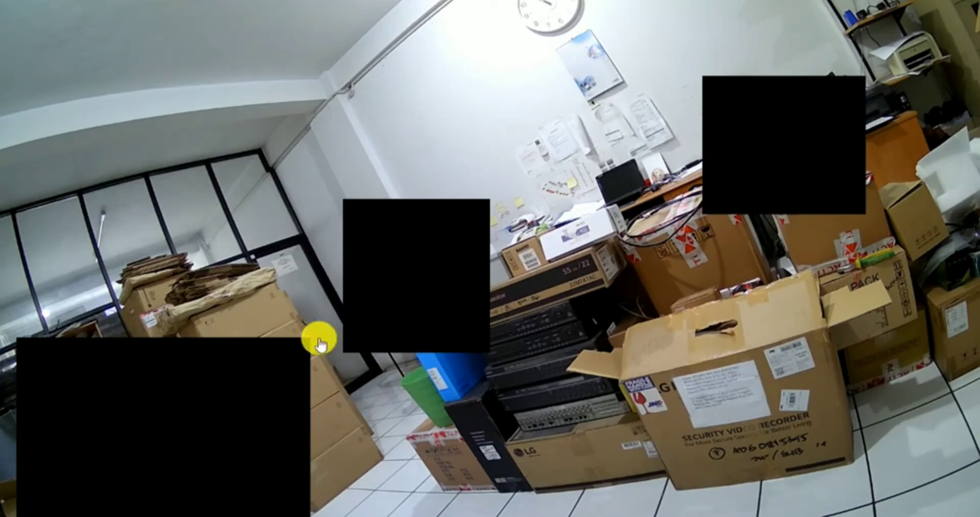
{"action": "double_click", "coordinate": [606, 350]}
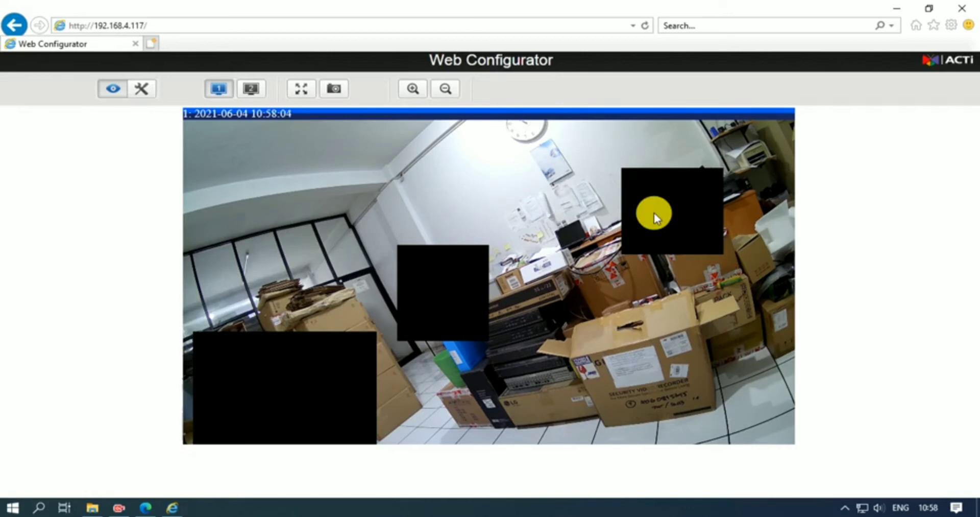
Step: Return from the live view to the Privacy Mask settings in the camera's video setup
{"action": "left_click", "coordinate": [151, 97]}
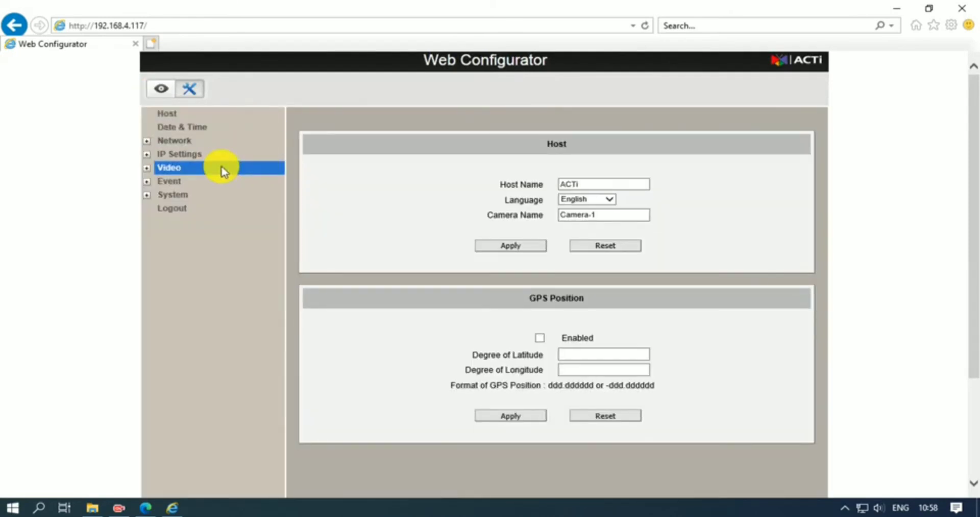
{"action": "left_click", "coordinate": [221, 168]}
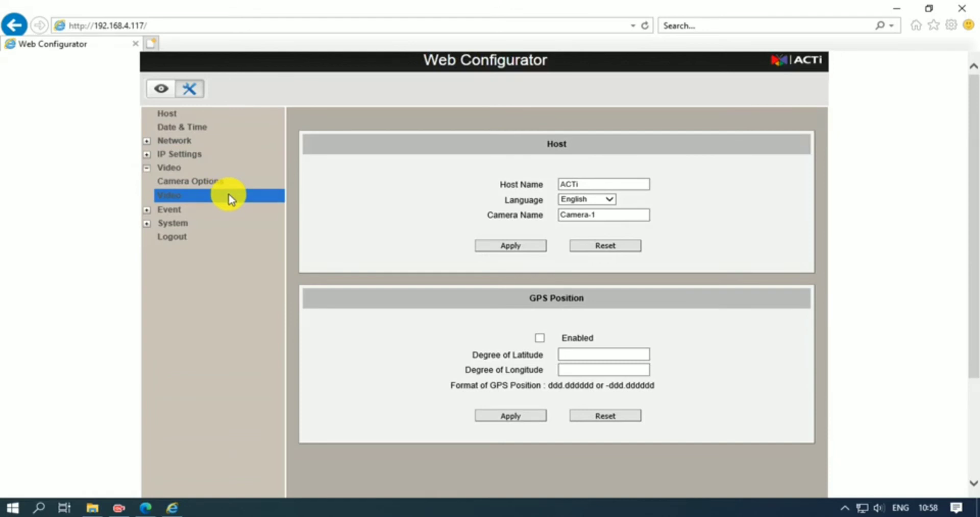
{"action": "left_click", "coordinate": [231, 198]}
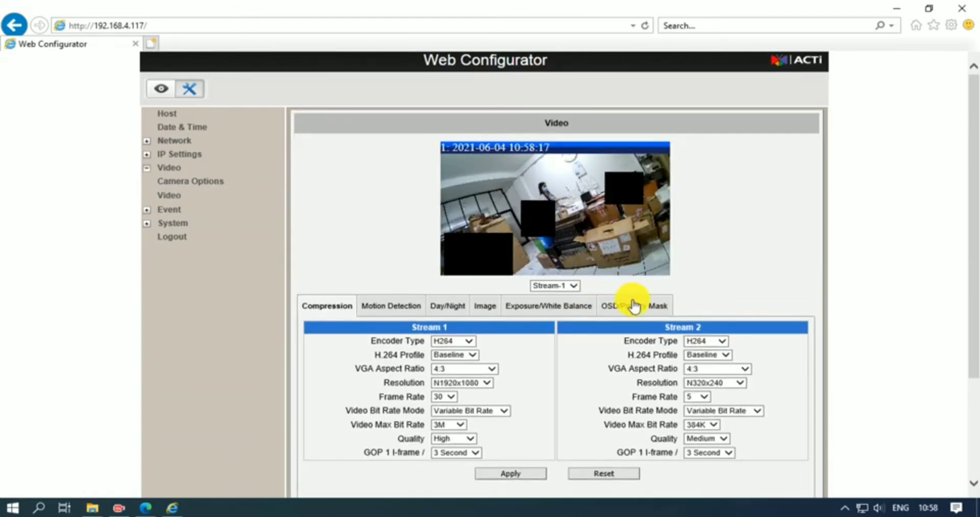
{"action": "left_click", "coordinate": [639, 306]}
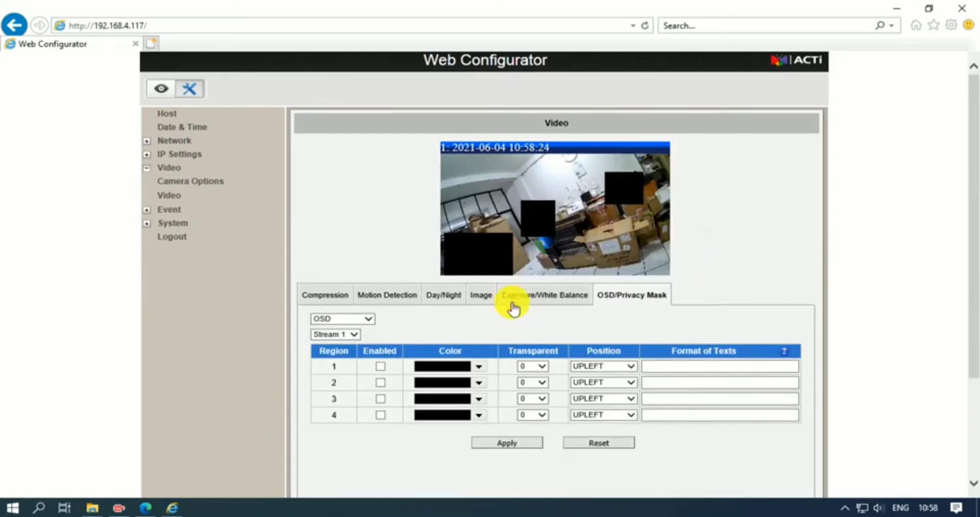
{"action": "left_click", "coordinate": [369, 321]}
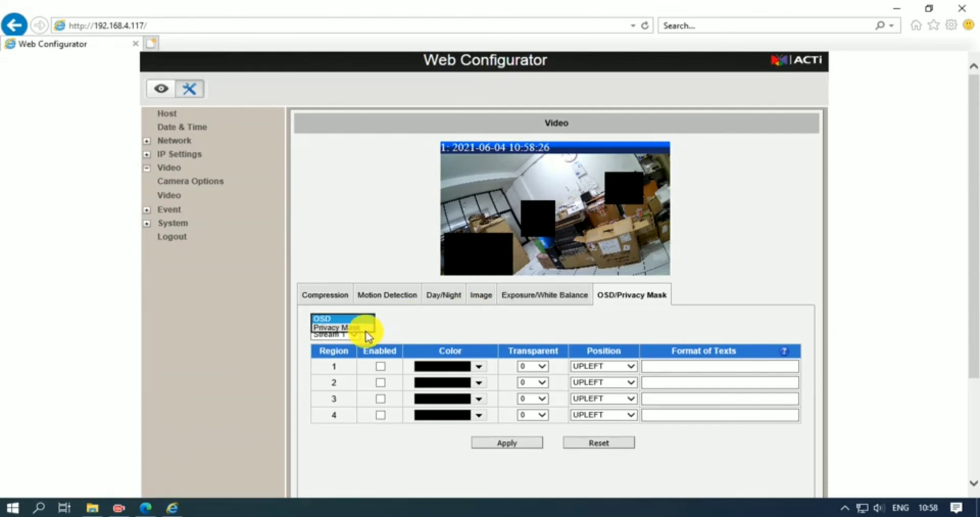
{"action": "left_click", "coordinate": [367, 326]}
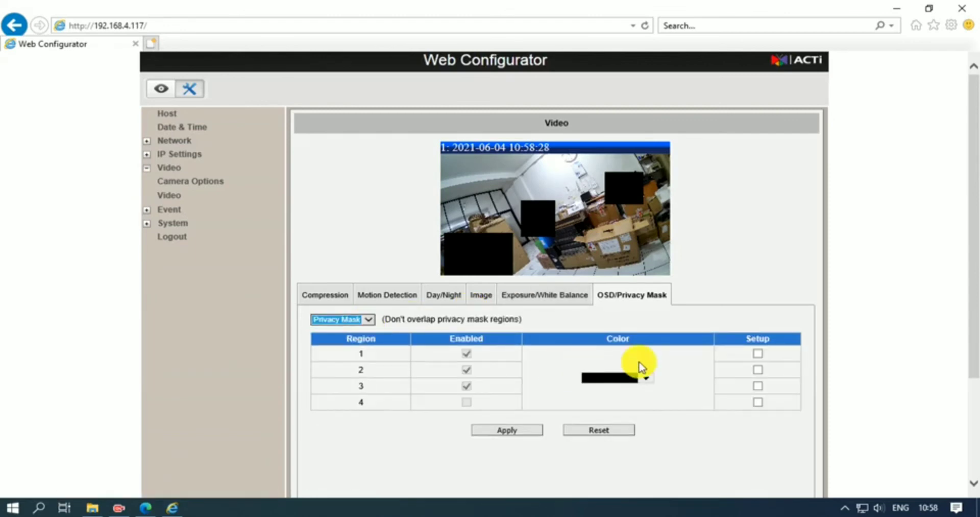
Step: Select privacy mask regions 1, 2 and 3 for setup, disable all three and apply the mask settings
{"action": "left_click", "coordinate": [757, 355]}
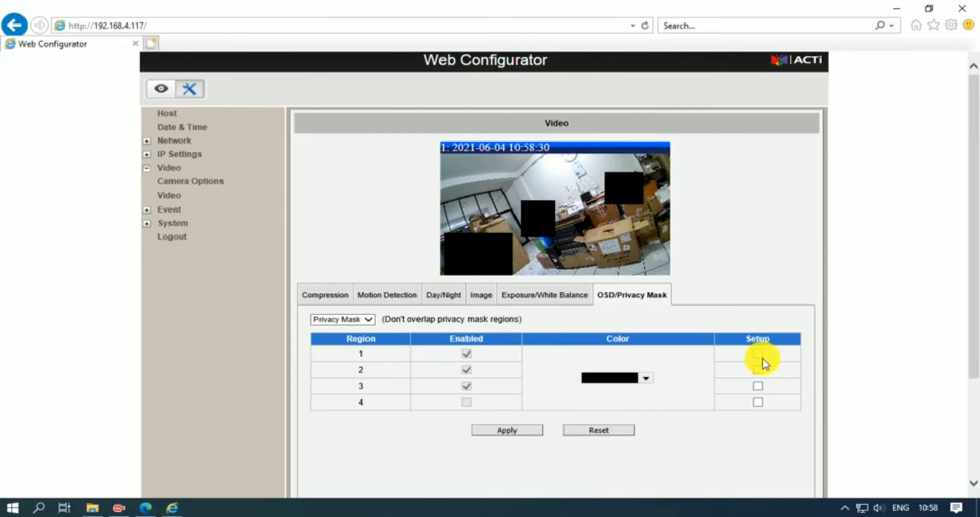
{"action": "left_click", "coordinate": [759, 354]}
{"action": "left_click", "coordinate": [759, 369]}
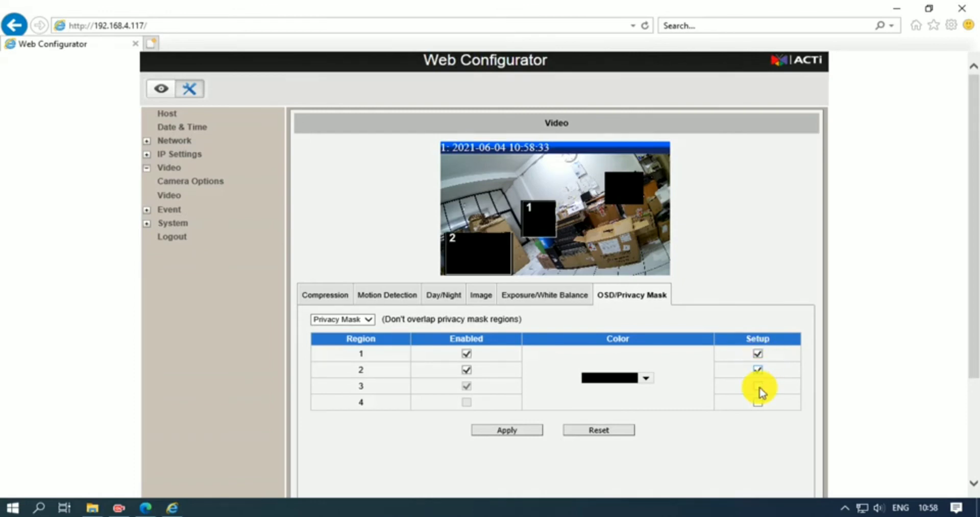
{"action": "left_click", "coordinate": [759, 387]}
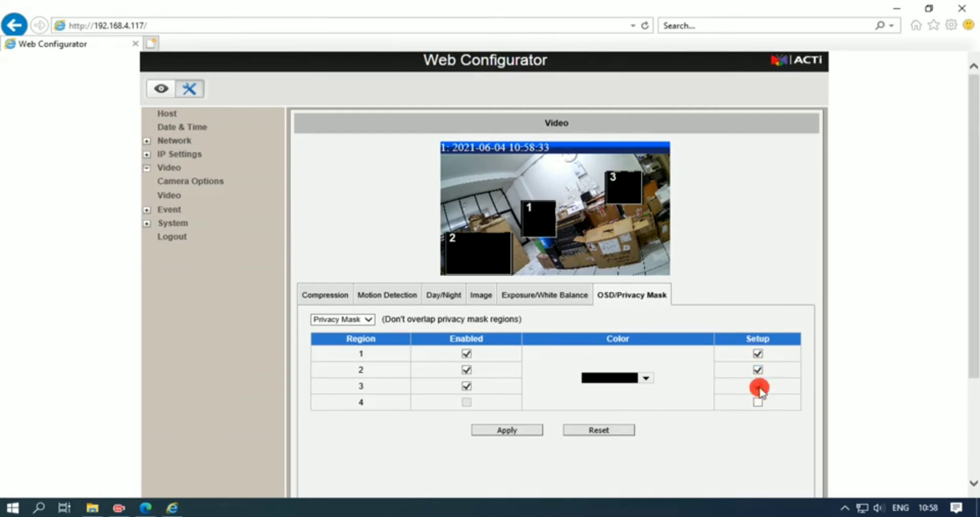
{"action": "left_click", "coordinate": [467, 356]}
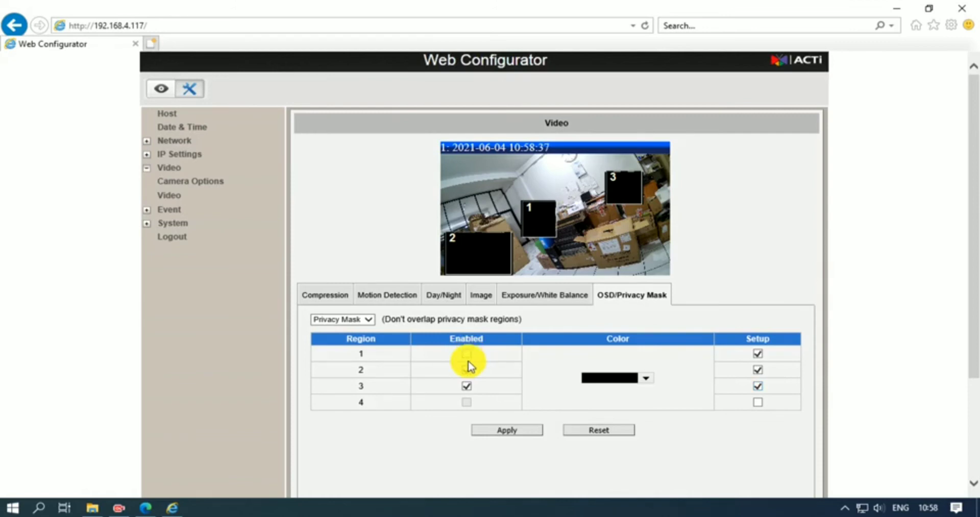
{"action": "left_click", "coordinate": [467, 370]}
{"action": "left_click", "coordinate": [468, 387]}
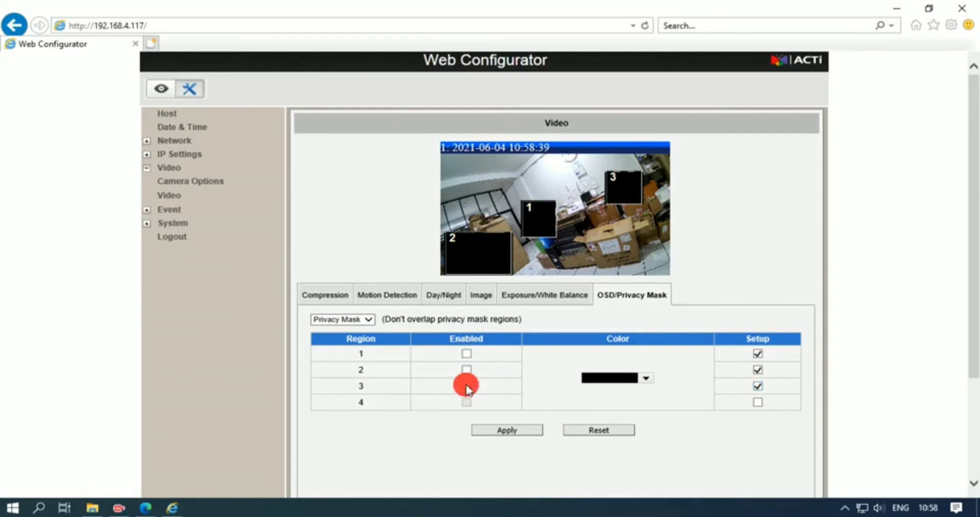
{"action": "left_click", "coordinate": [496, 431]}
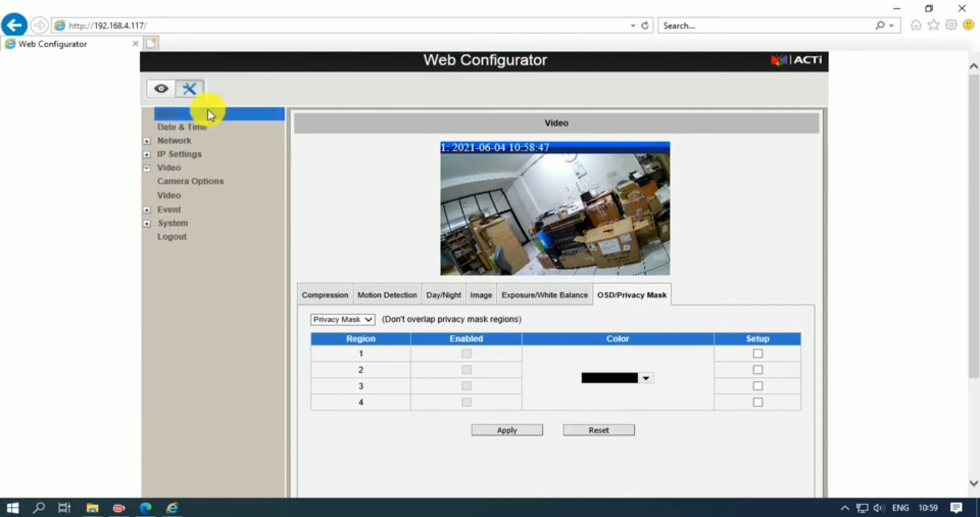
Step: Check the camera picture in the live view and return to the Privacy Mask settings in the video setup
{"action": "left_click", "coordinate": [161, 89]}
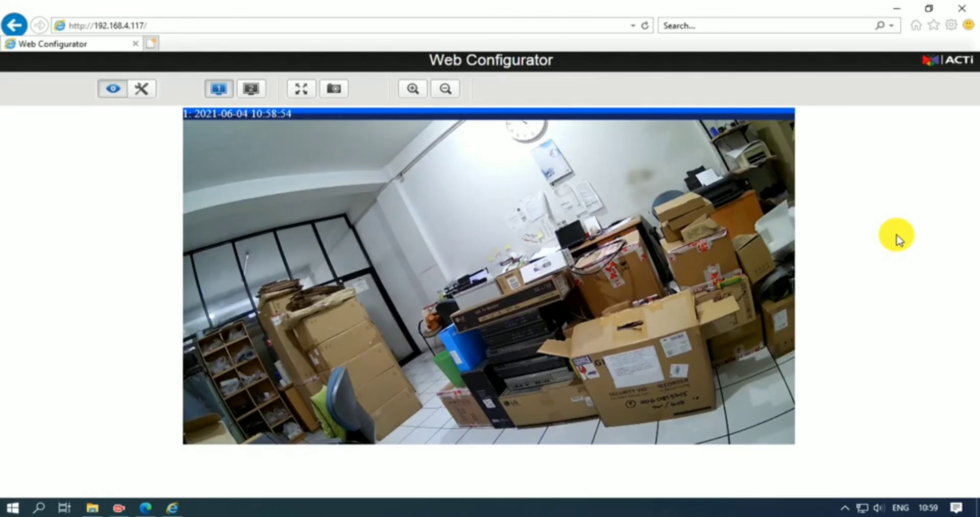
{"action": "left_click", "coordinate": [142, 93]}
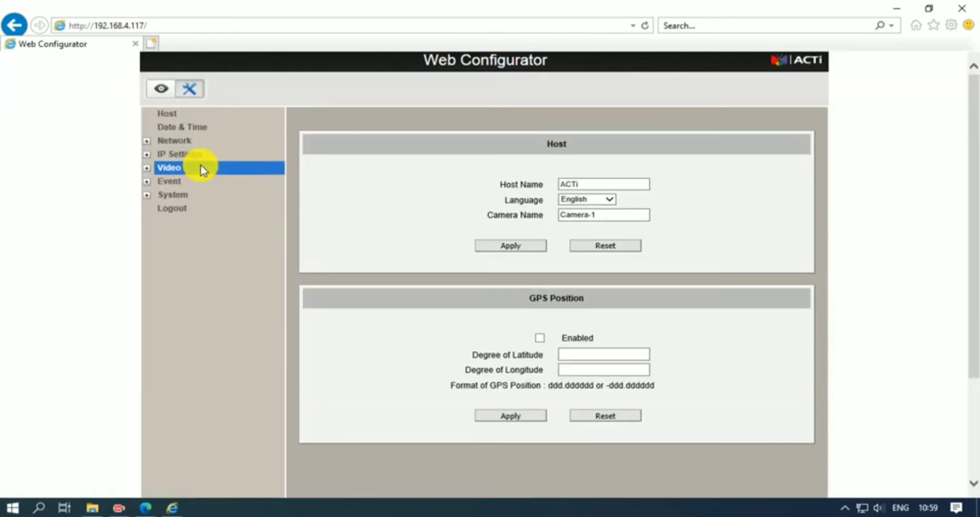
{"action": "left_click", "coordinate": [204, 171]}
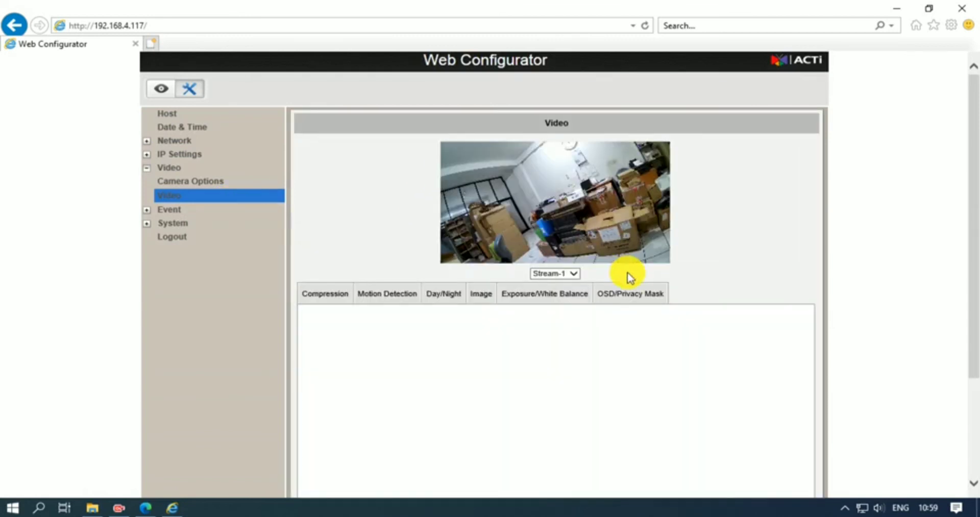
{"action": "left_click", "coordinate": [620, 309]}
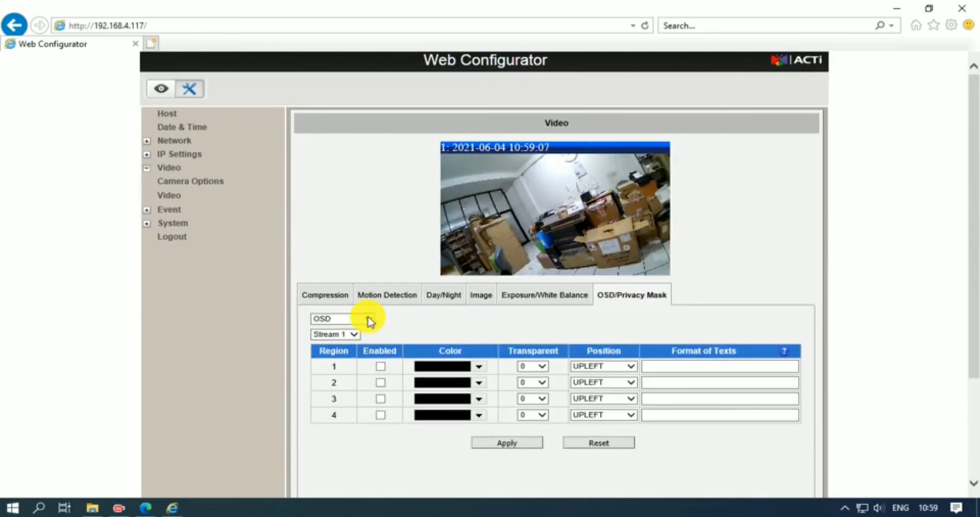
{"action": "left_click", "coordinate": [367, 318]}
{"action": "left_click", "coordinate": [363, 326]}
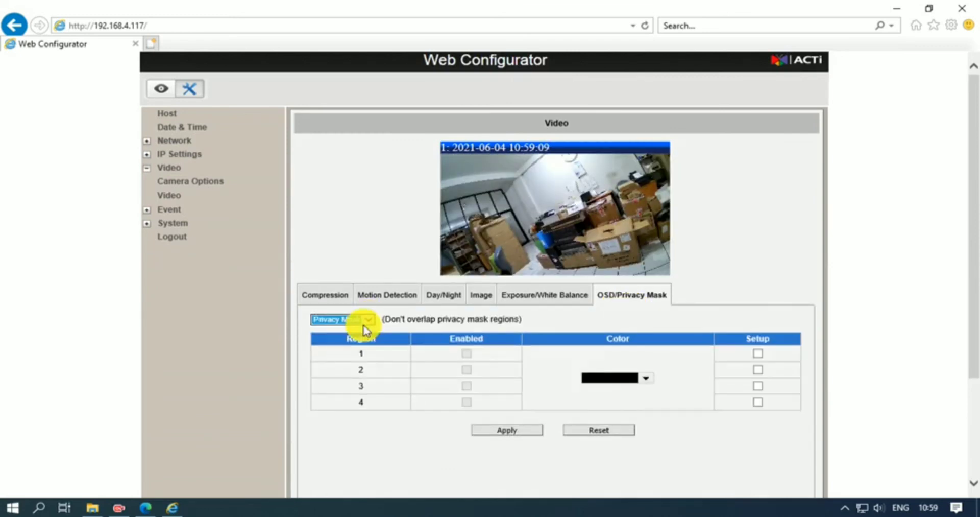
Step: Re-enable privacy mask region 1 in the middle of the picture, apply the mask settings and open the live view
{"action": "left_click", "coordinate": [757, 353]}
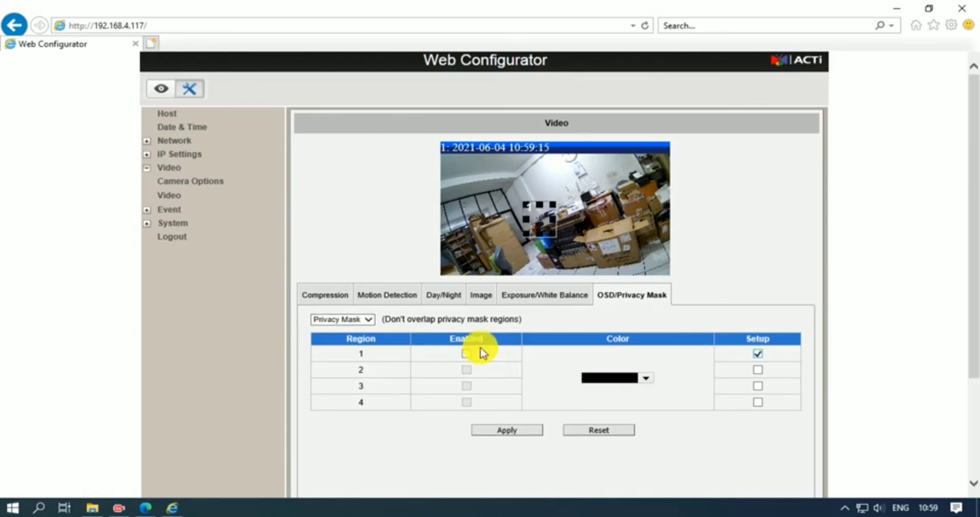
{"action": "left_click", "coordinate": [467, 353]}
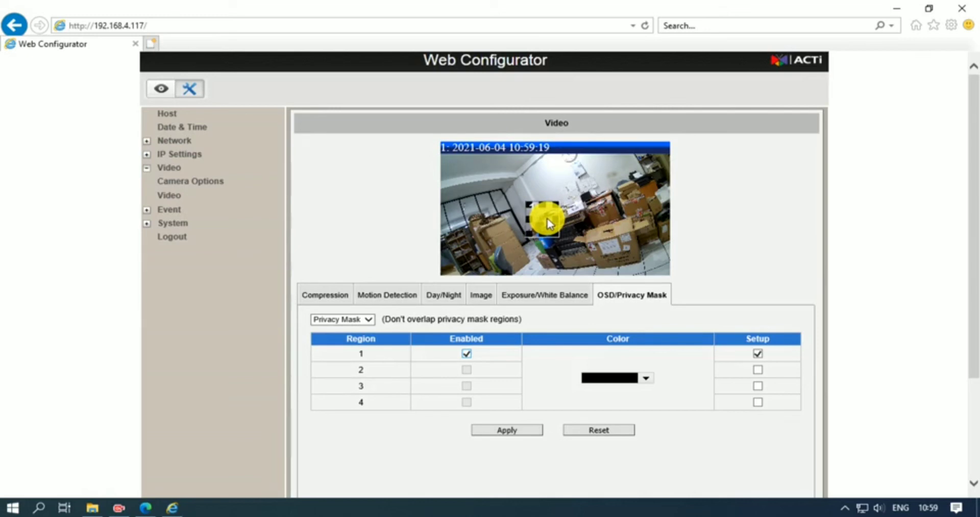
{"action": "left_click", "coordinate": [505, 431]}
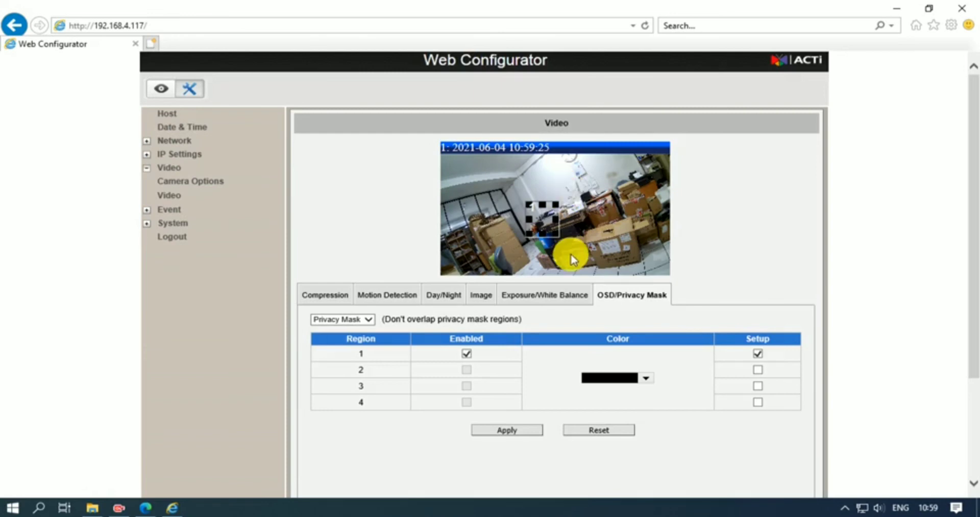
{"action": "left_click", "coordinate": [518, 430]}
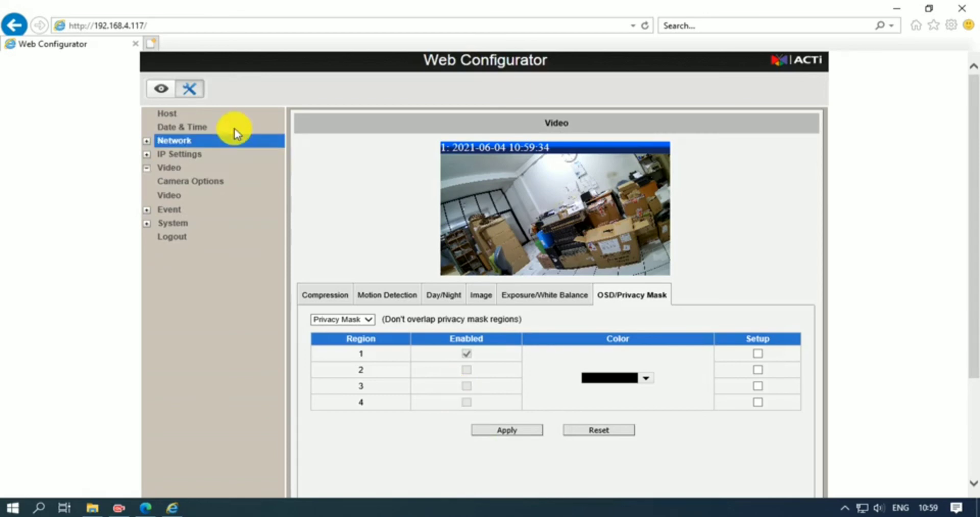
{"action": "left_click", "coordinate": [164, 93]}
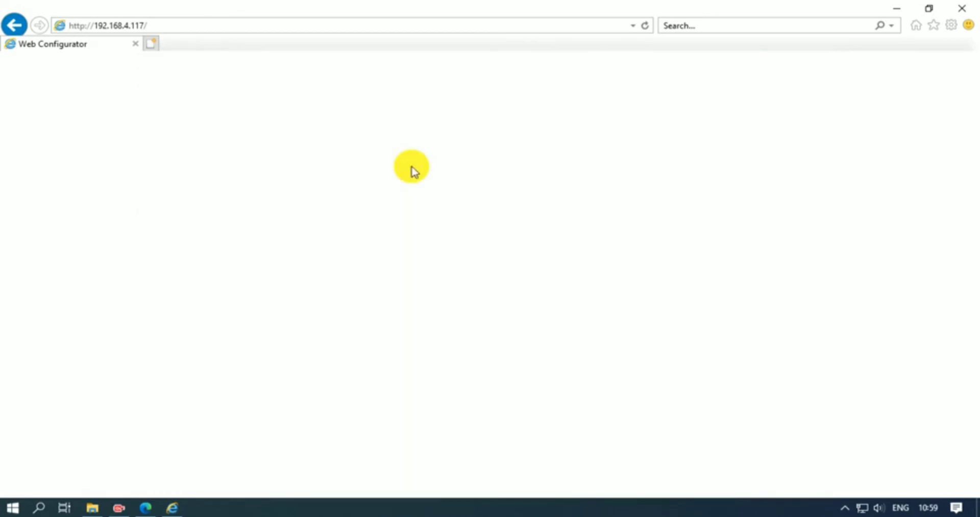